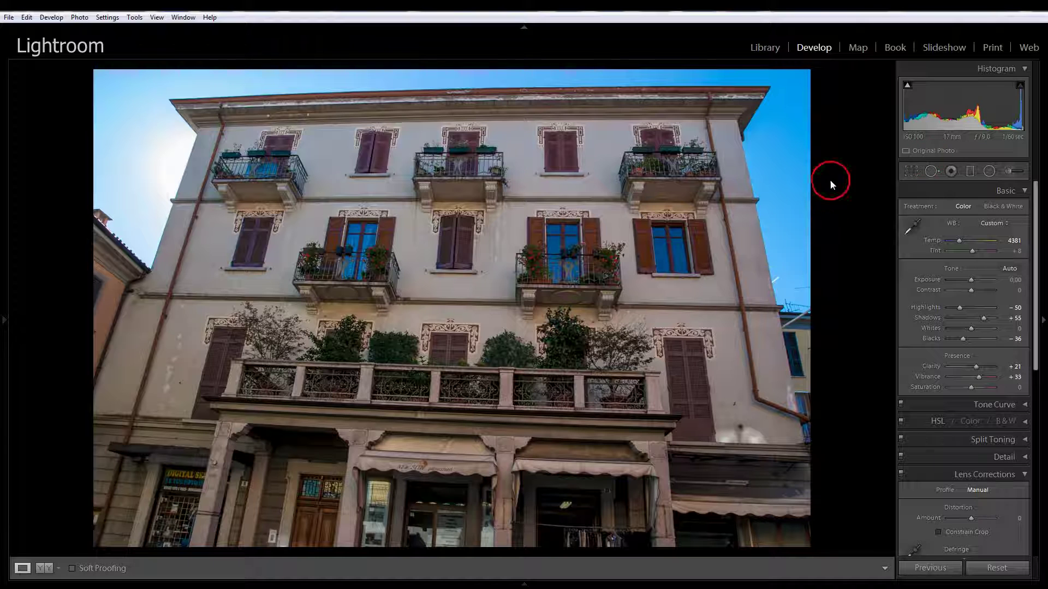
Step: Show the Transform alignment grid and set Vertical to −40 to straighten the converging walls
{"action": "mouse_move", "coordinate": [1036, 222]}
{"action": "left_mouse_down"}
{"action": "mouse_move", "coordinate": [1038, 372]}
{"action": "mouse_move", "coordinate": [1034, 333]}
{"action": "left_mouse_up"}
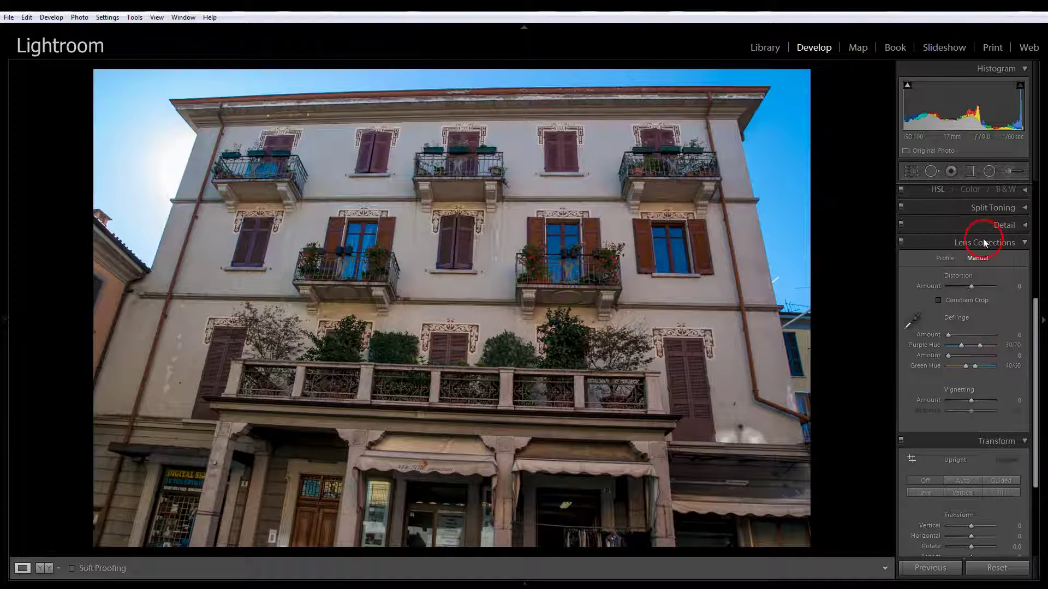
{"action": "left_click", "coordinate": [978, 256]}
{"action": "scroll", "coordinate": [990, 309], "scroll_direction": "down", "scroll_amount": 1}
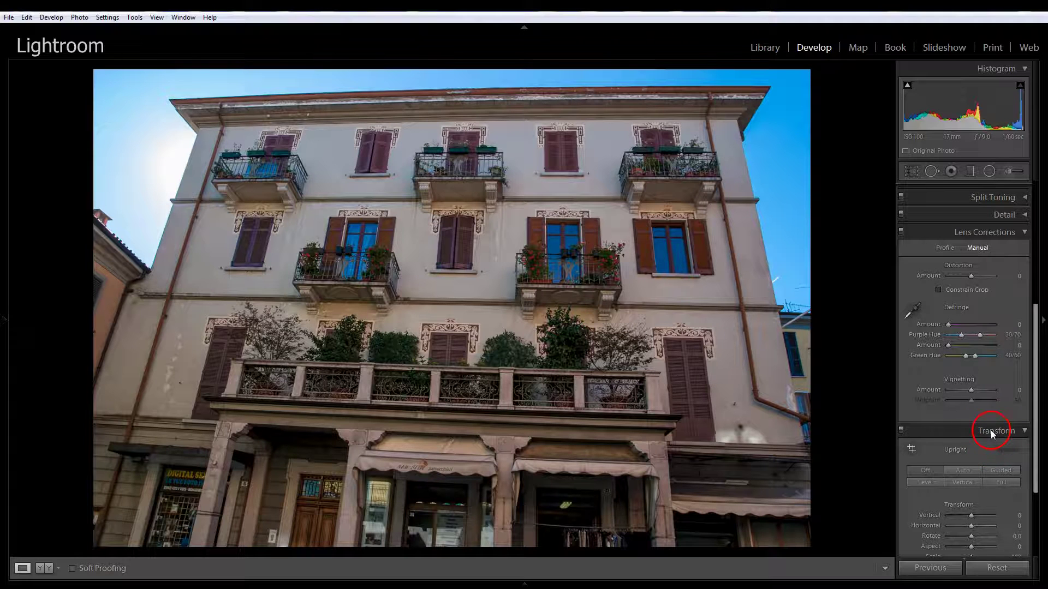
{"action": "scroll", "coordinate": [990, 430], "scroll_direction": "down", "scroll_amount": 5}
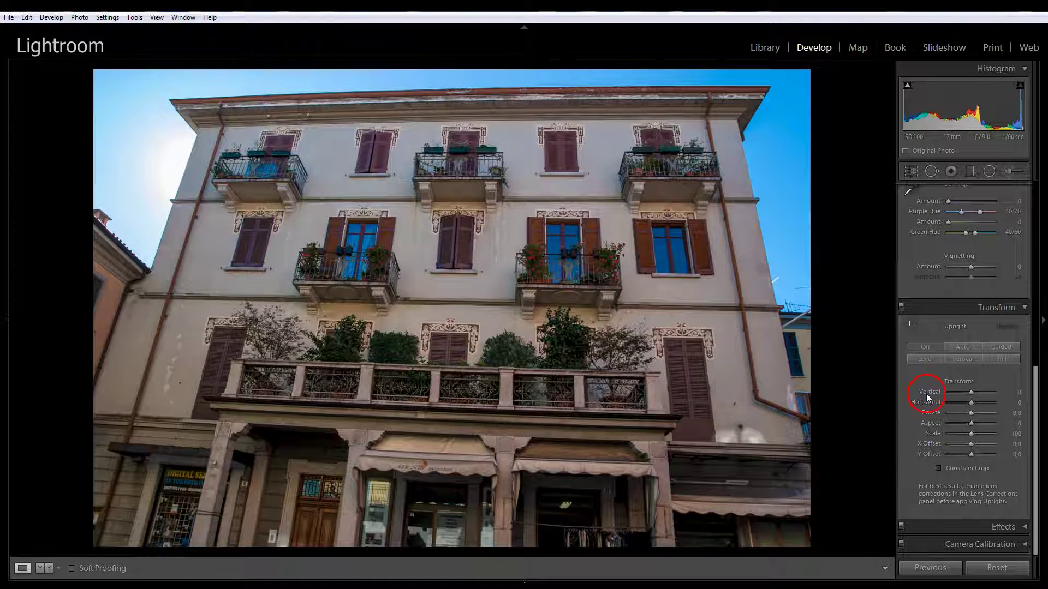
{"action": "left_click_drag", "start_coordinate": [971, 391], "coordinate": [971, 394]}
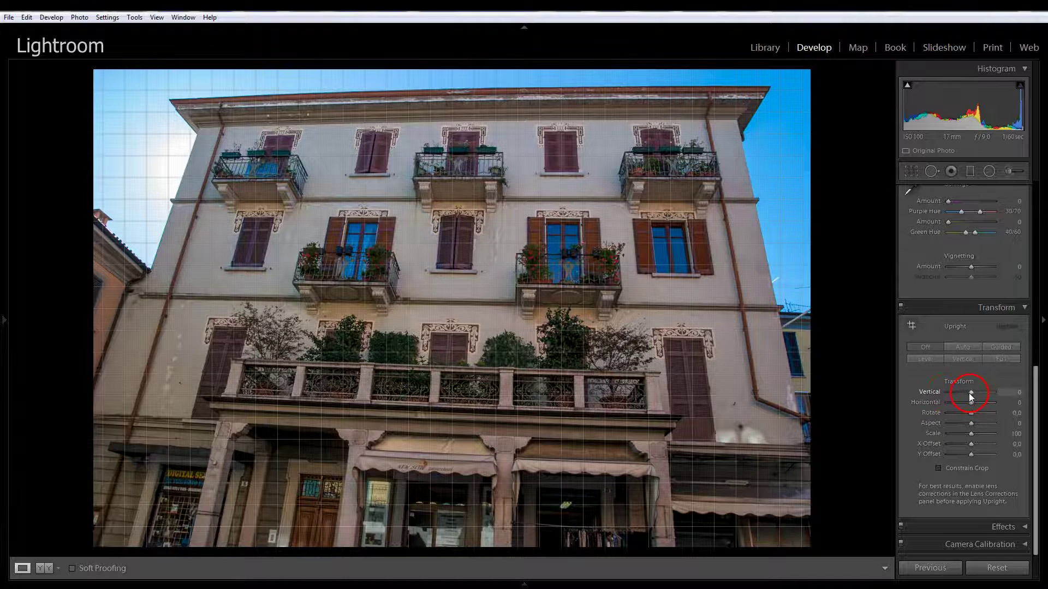
{"action": "left_click", "coordinate": [971, 402]}
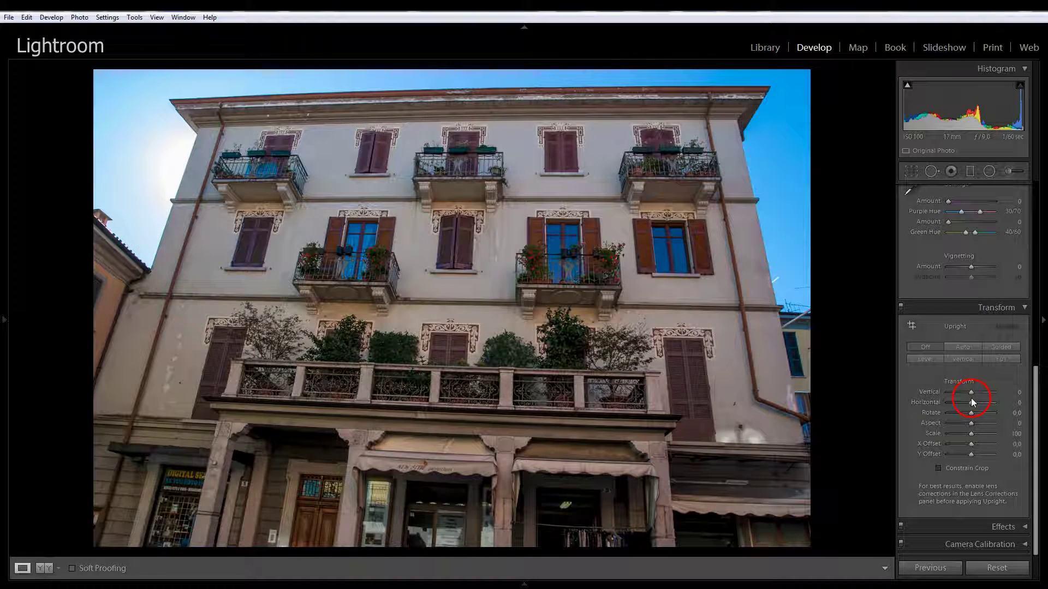
{"action": "left_click", "coordinate": [945, 448]}
{"action": "left_click", "coordinate": [947, 456]}
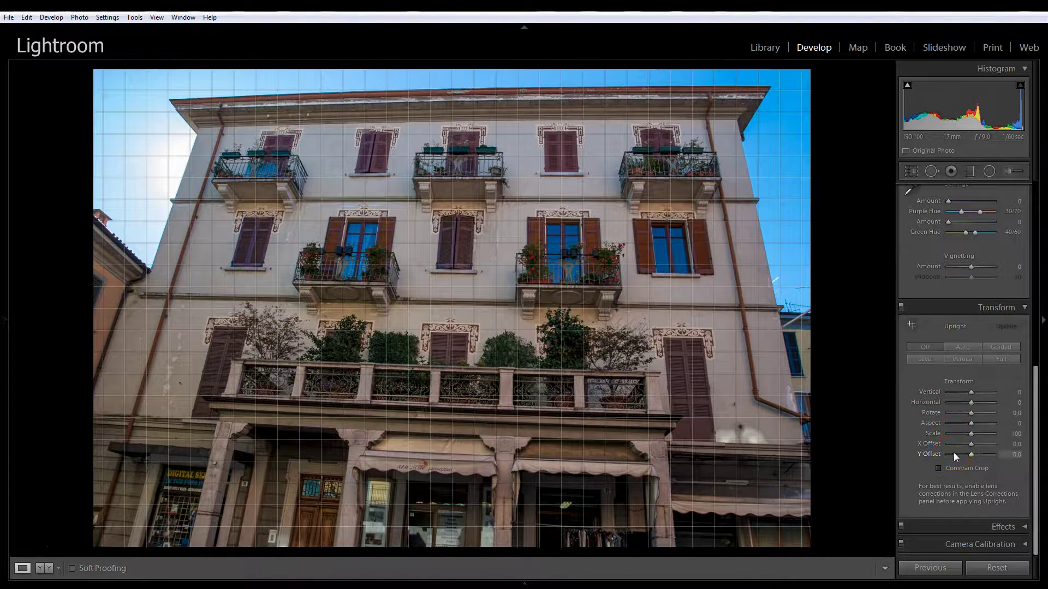
{"action": "left_click", "coordinate": [970, 393]}
{"action": "mouse_move", "coordinate": [969, 394]}
{"action": "left_mouse_down"}
{"action": "mouse_move", "coordinate": [953, 392]}
{"action": "mouse_move", "coordinate": [962, 392]}
{"action": "left_mouse_up"}
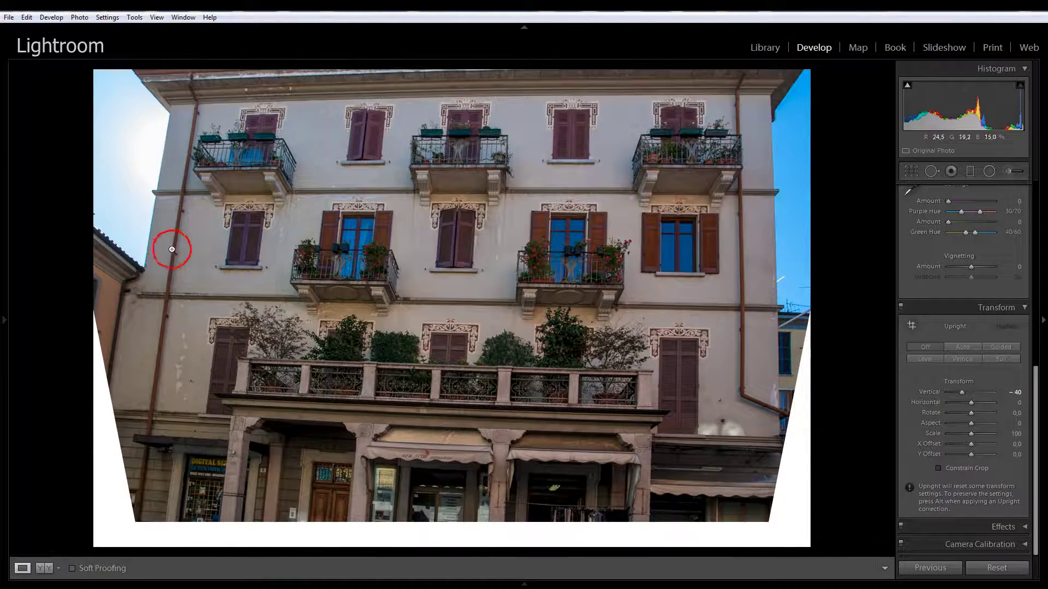
Step: Set Transform Horizontal to −12 and Rotate to −1.4, with Vertical at −62
{"action": "left_click_drag", "start_coordinate": [971, 403], "coordinate": [967, 403]}
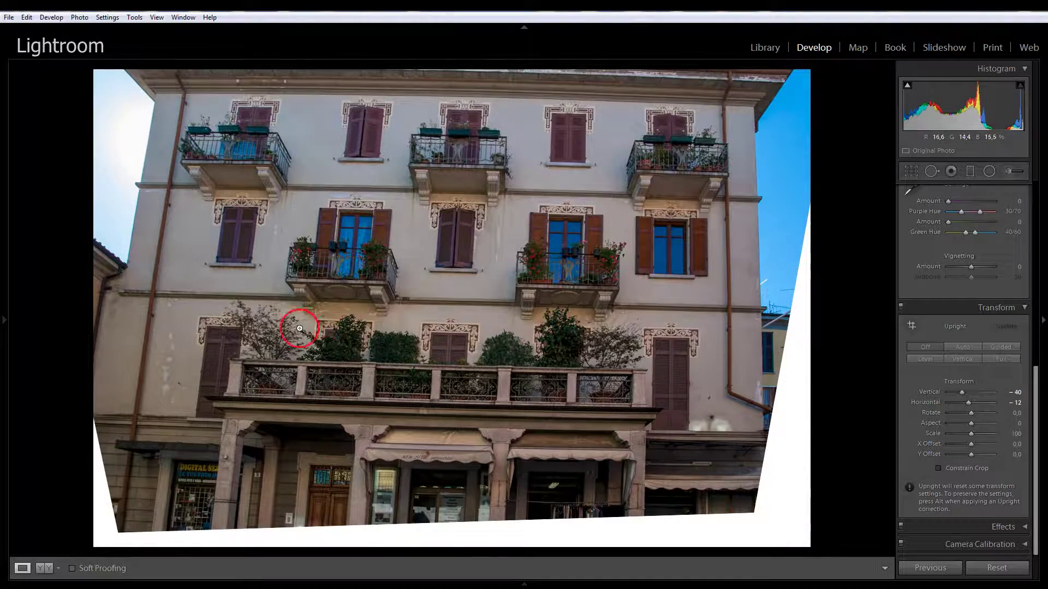
{"action": "mouse_move", "coordinate": [970, 413]}
{"action": "left_mouse_down"}
{"action": "mouse_move", "coordinate": [965, 391]}
{"action": "mouse_move", "coordinate": [969, 404]}
{"action": "mouse_move", "coordinate": [955, 395]}
{"action": "mouse_move", "coordinate": [967, 415]}
{"action": "left_mouse_up"}
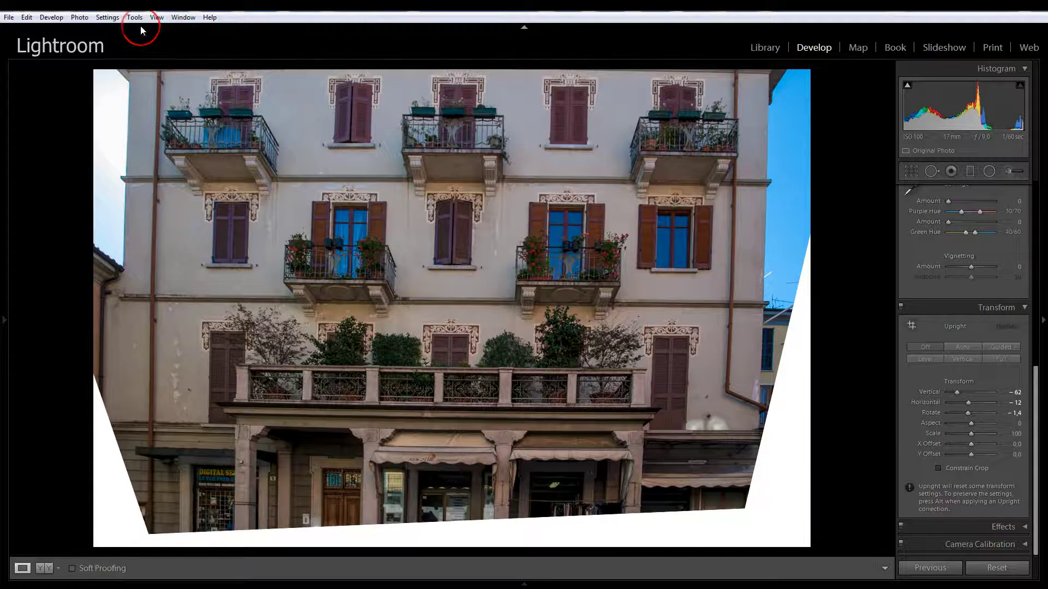
Step: Reset the Transform Vertical, Horizontal and Rotate sliders back to 0
{"action": "double_click", "coordinate": [922, 398]}
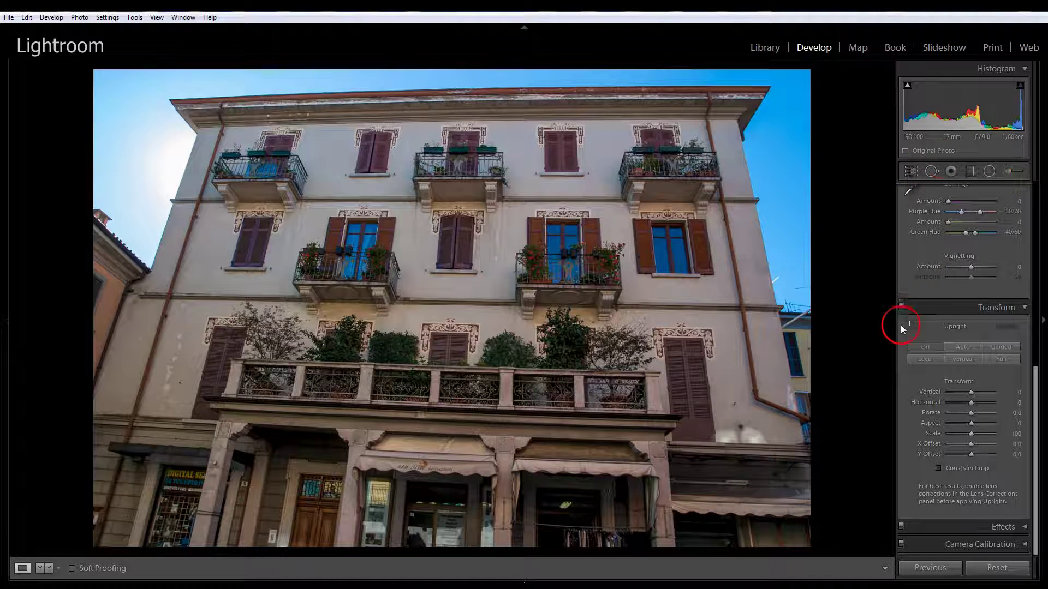
Step: Use Guided Upright to draw guides along the roofline and down the building's left wall
{"action": "left_click", "coordinate": [1007, 347]}
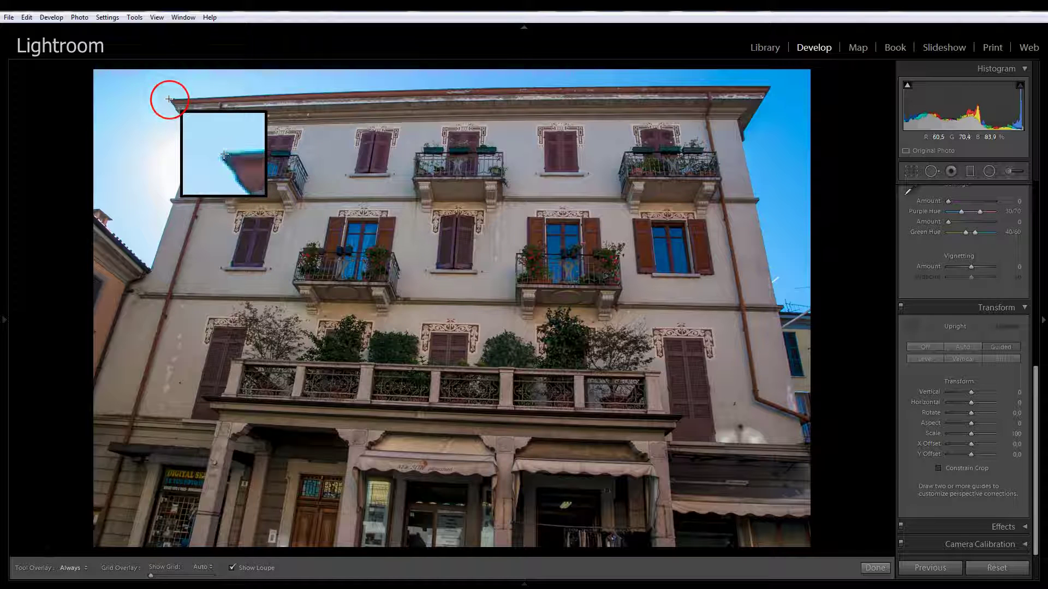
{"action": "mouse_move", "coordinate": [169, 99]}
{"action": "left_mouse_down"}
{"action": "mouse_move", "coordinate": [613, 326]}
{"action": "mouse_move", "coordinate": [377, 178]}
{"action": "mouse_move", "coordinate": [599, 151]}
{"action": "left_mouse_up"}
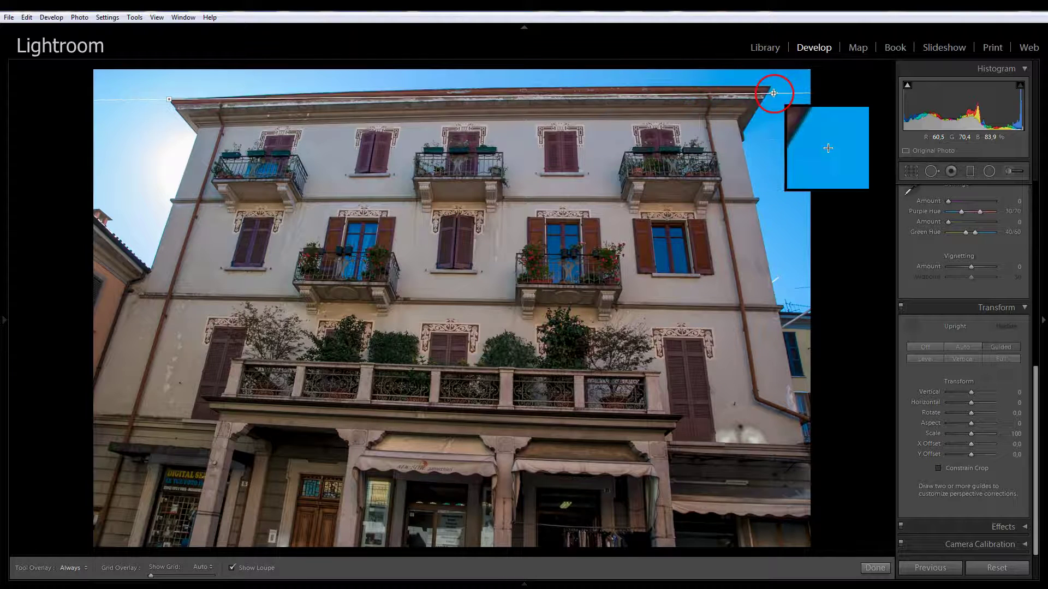
{"action": "left_click_drag", "start_coordinate": [702, 74], "coordinate": [767, 86]}
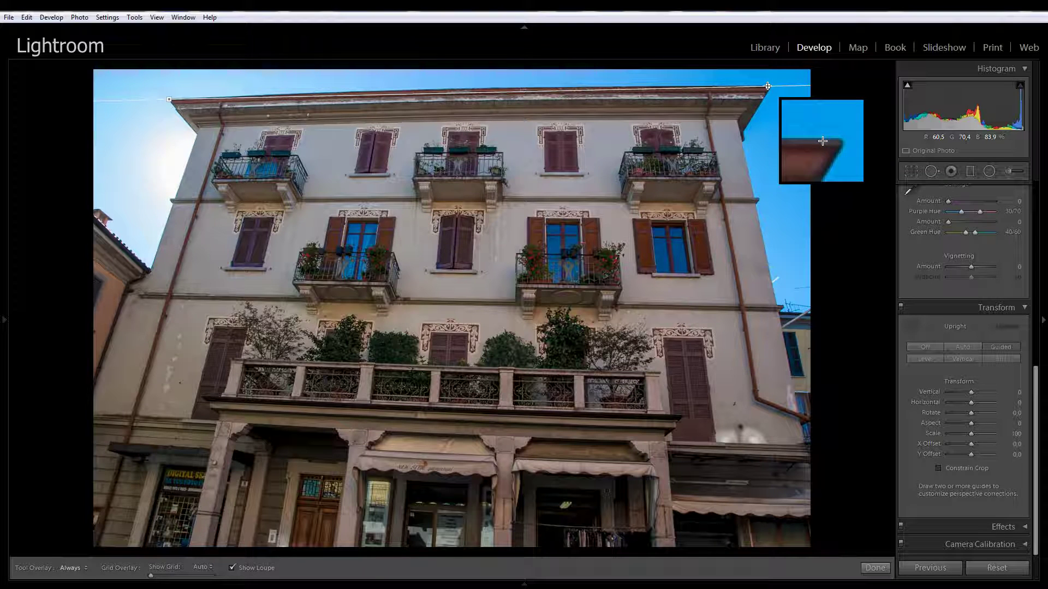
{"action": "left_click", "coordinate": [131, 92]}
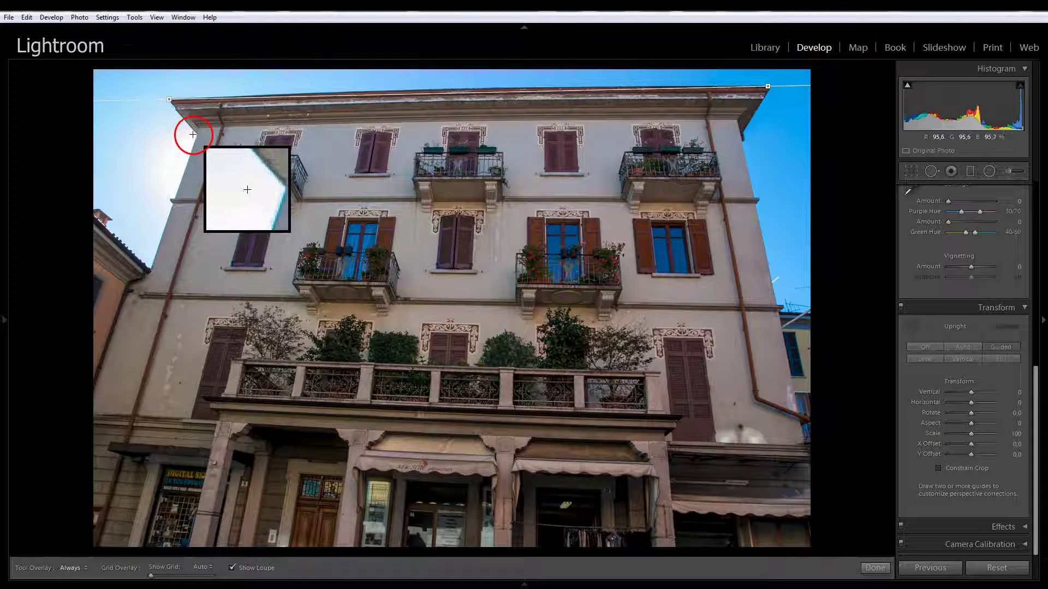
{"action": "mouse_move", "coordinate": [197, 134]}
{"action": "left_mouse_down"}
{"action": "mouse_move", "coordinate": [157, 240]}
{"action": "mouse_move", "coordinate": [158, 268]}
{"action": "left_mouse_up"}
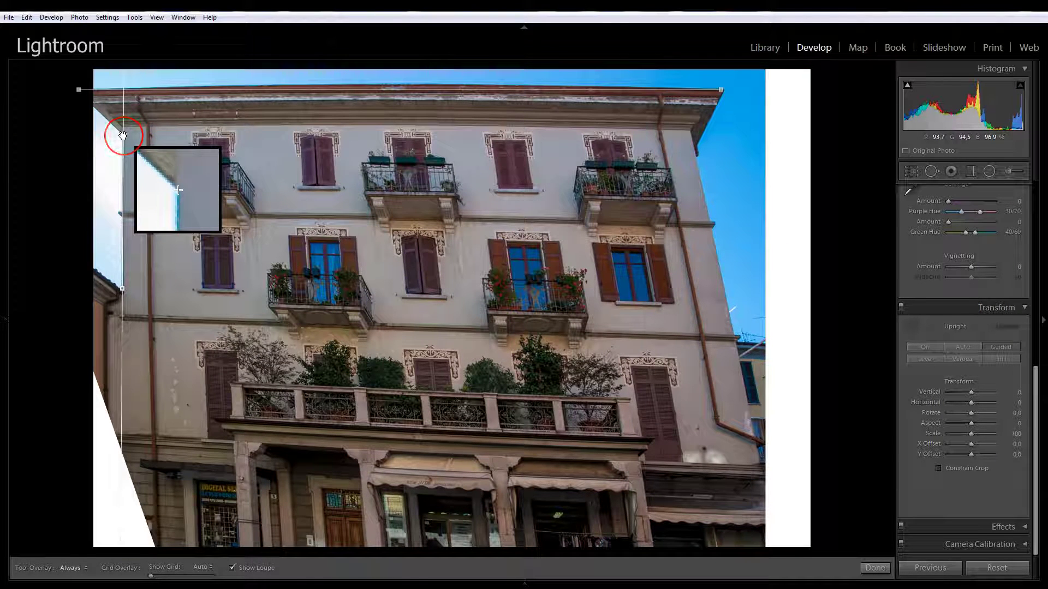
Step: Add guides along the right edge and balcony ledge, then lower Transform Scale to 62
{"action": "left_click", "coordinate": [83, 307]}
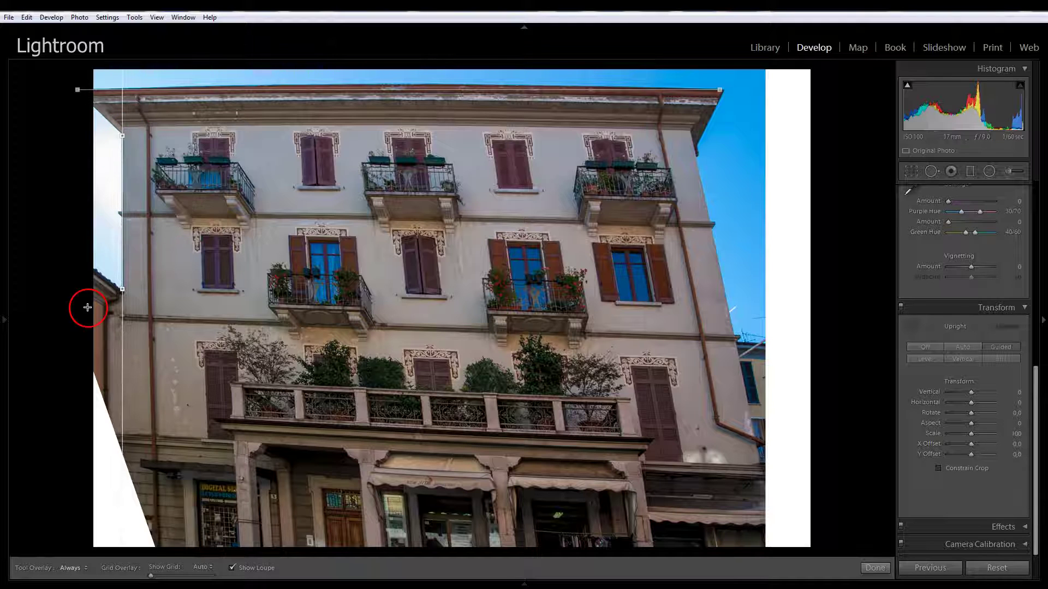
{"action": "left_click", "coordinate": [81, 89]}
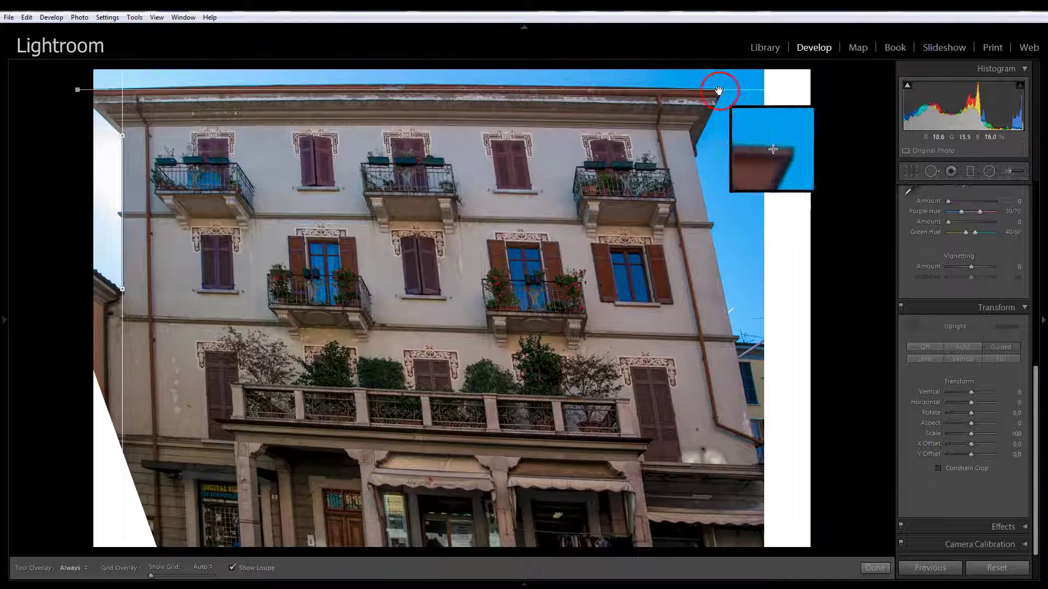
{"action": "left_click_drag", "start_coordinate": [681, 128], "coordinate": [749, 413]}
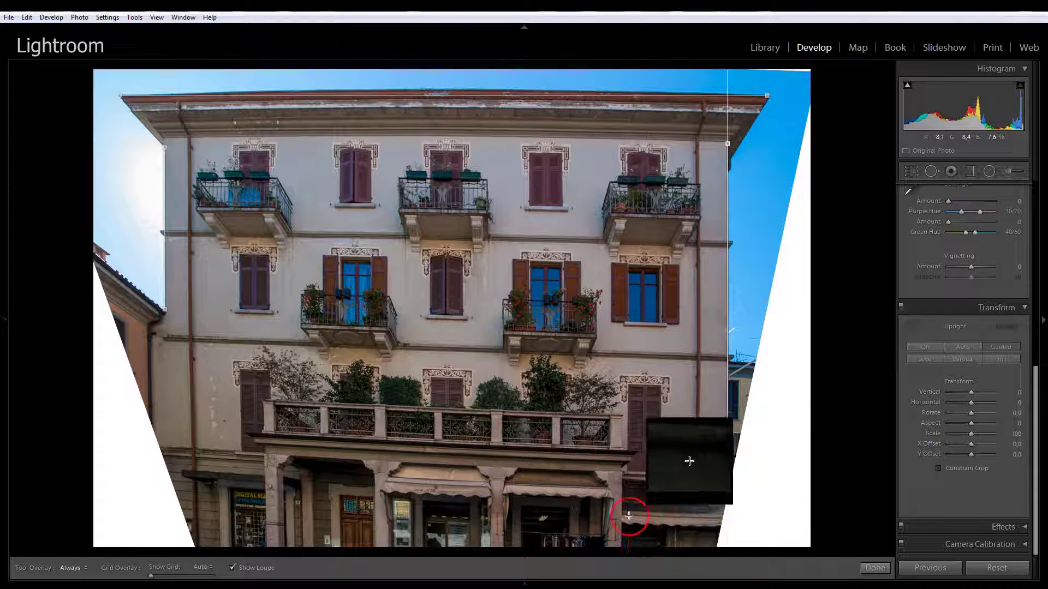
{"action": "left_click_drag", "start_coordinate": [637, 452], "coordinate": [252, 434]}
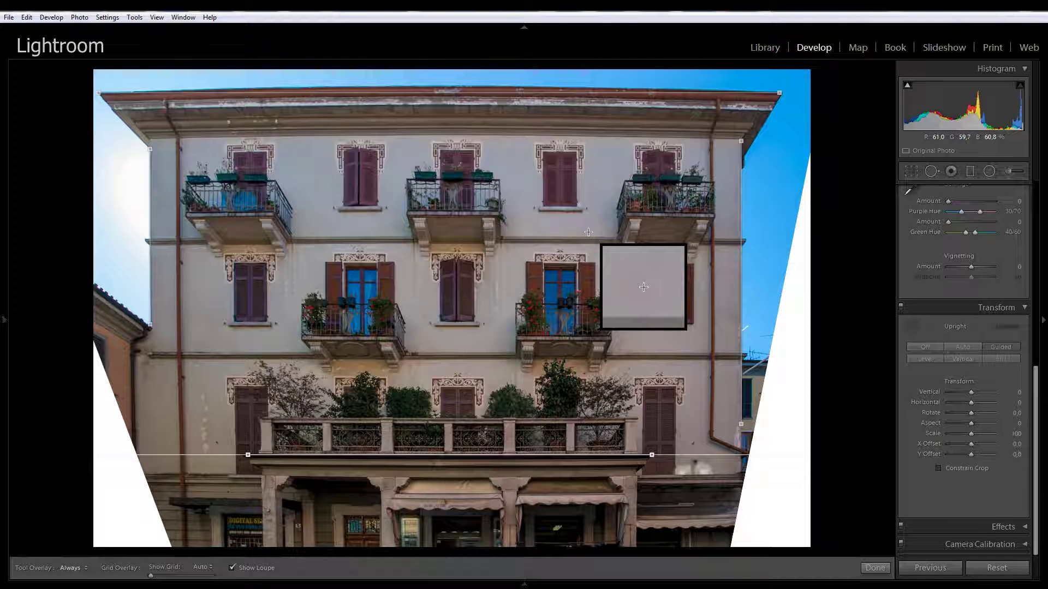
{"action": "left_click_drag", "start_coordinate": [971, 435], "coordinate": [952, 436]}
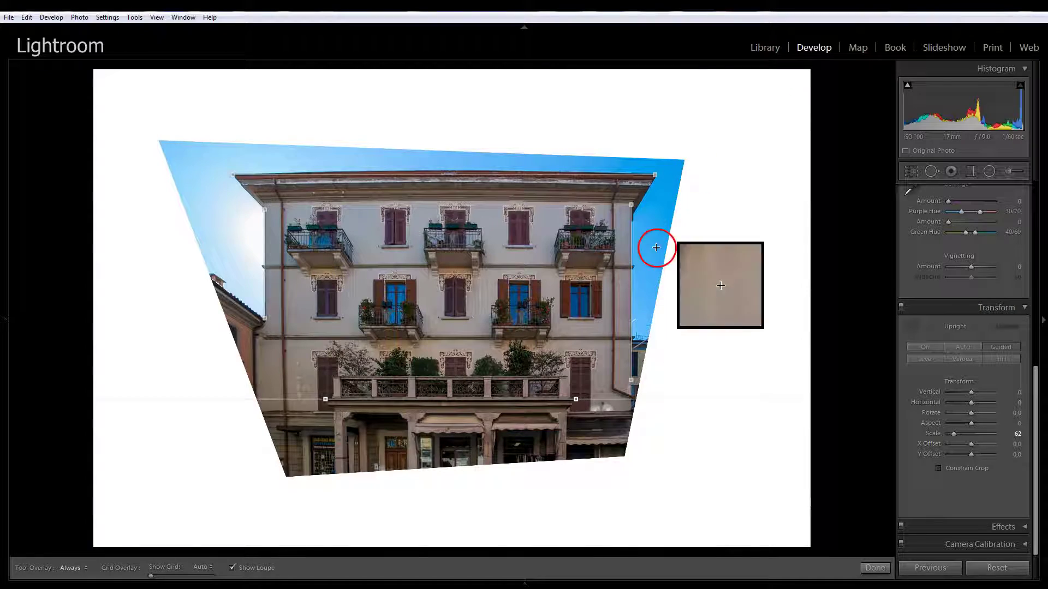
Step: Raise Transform Scale to 98 and enable Constrain Crop to remove the blank wedges
{"action": "left_click_drag", "start_coordinate": [953, 434], "coordinate": [968, 433]}
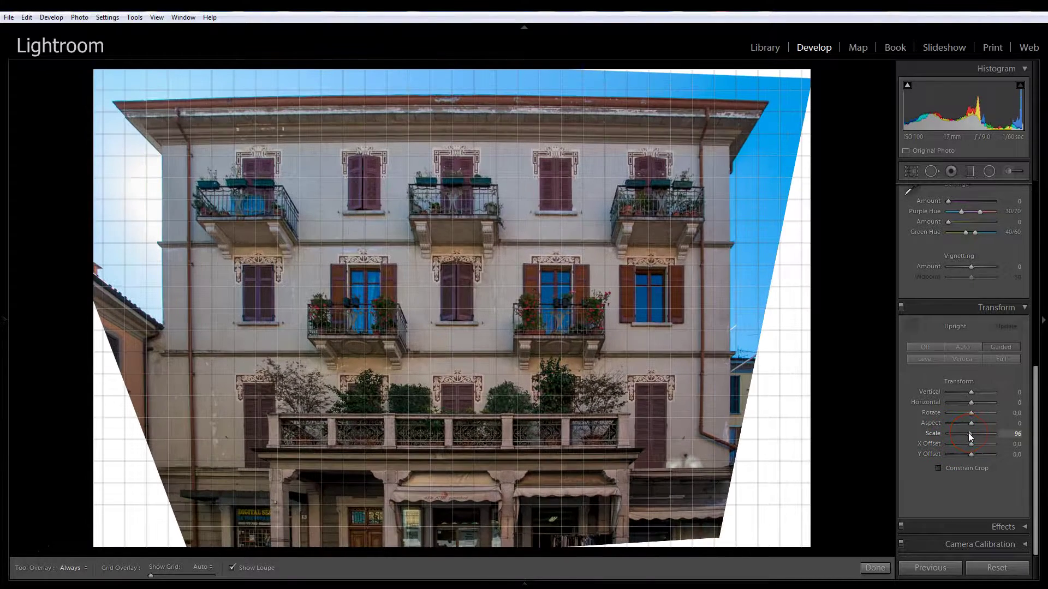
{"action": "scroll", "coordinate": [968, 433], "scroll_direction": "up", "scroll_amount": 2}
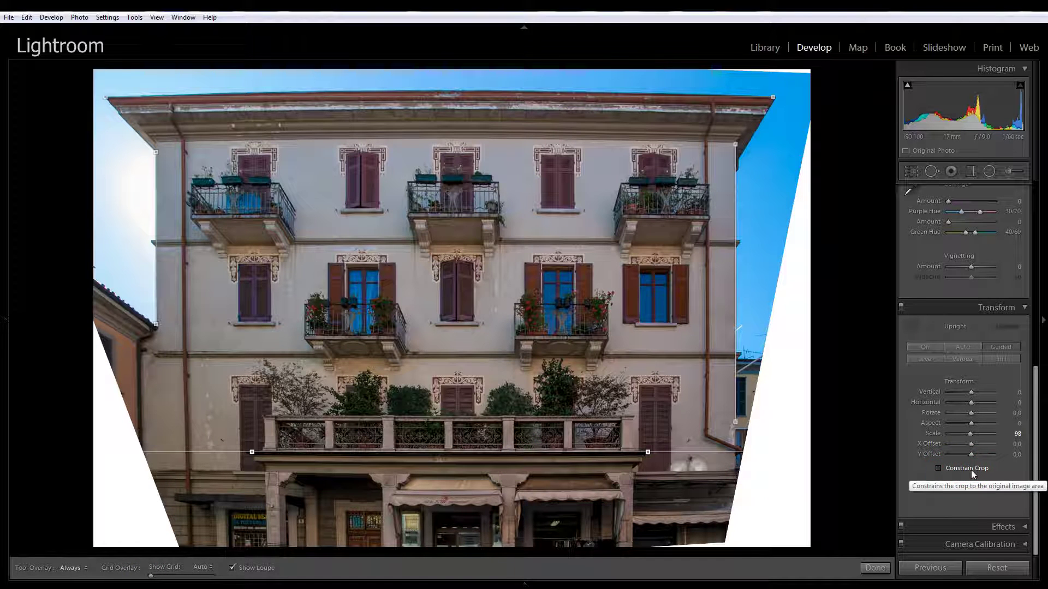
{"action": "left_click", "coordinate": [938, 469]}
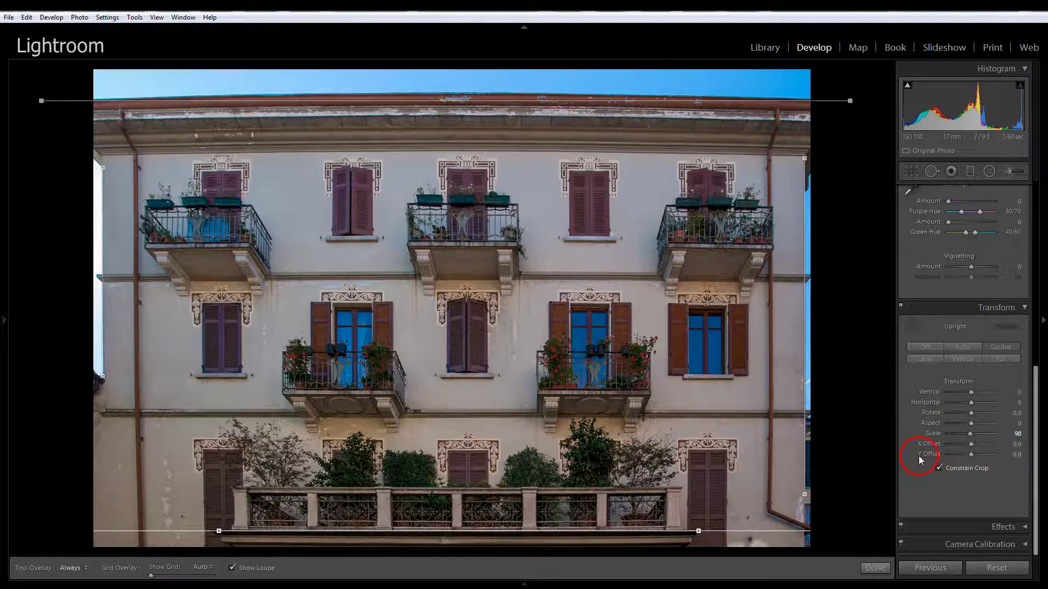
Step: Recentre the facade with Transform Y Offset +9.5 and X Offset −15.5
{"action": "left_click", "coordinate": [975, 447]}
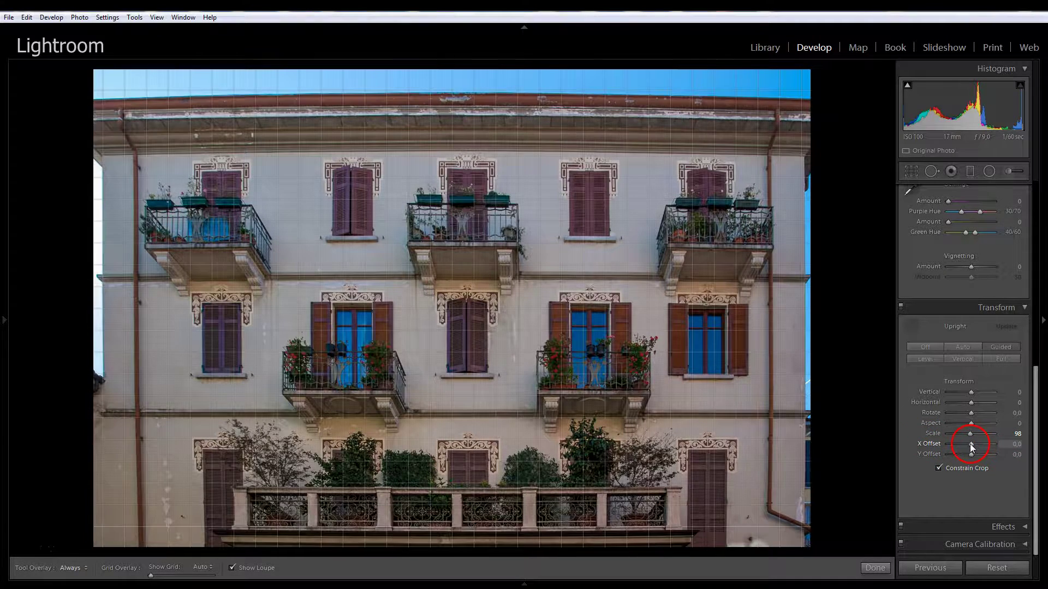
{"action": "left_click_drag", "start_coordinate": [970, 444], "coordinate": [974, 454]}
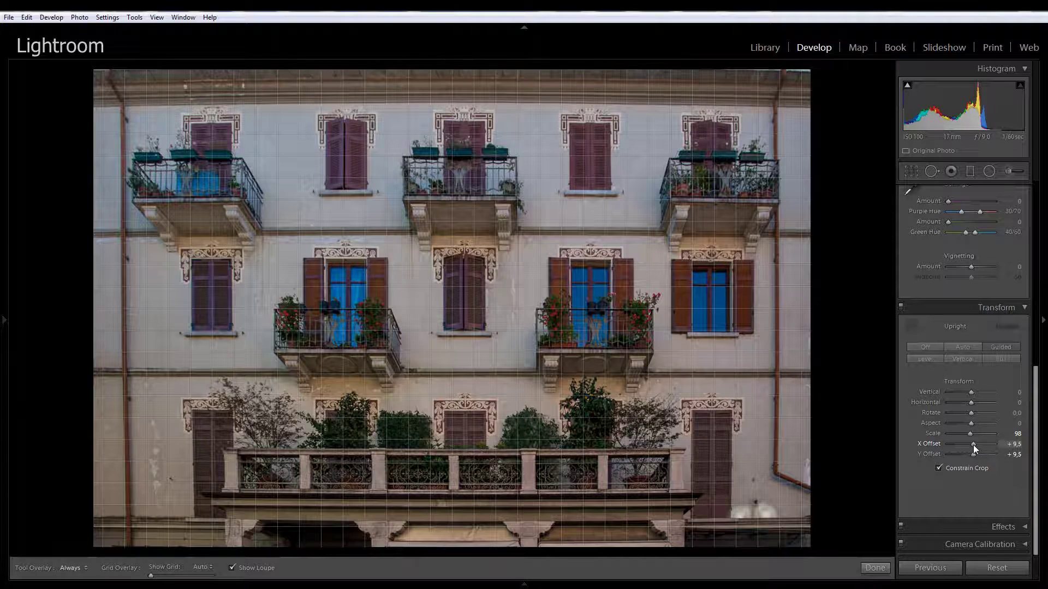
{"action": "left_click_drag", "start_coordinate": [414, 367], "coordinate": [439, 416]}
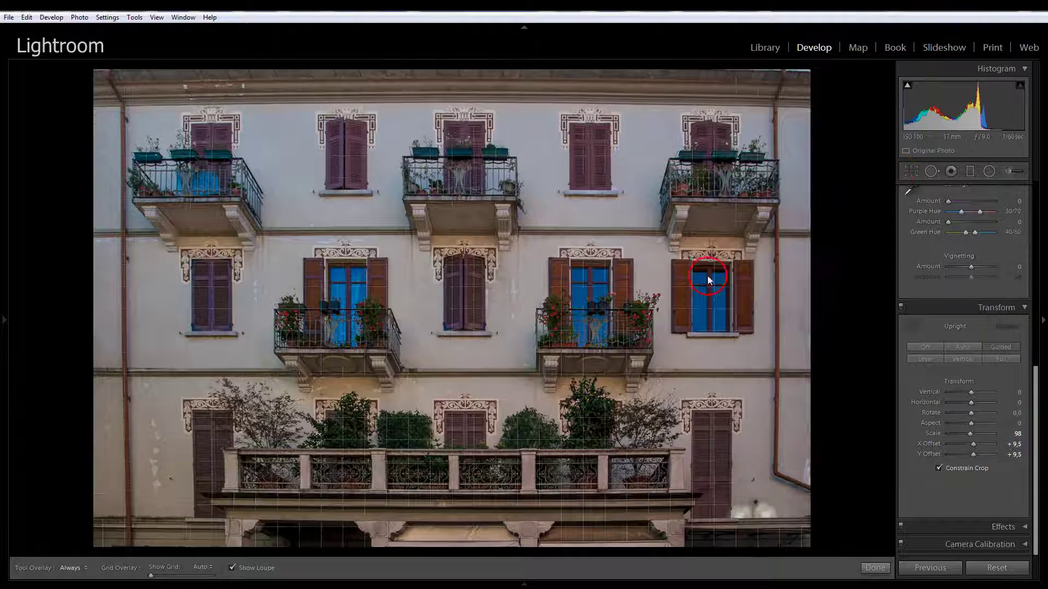
{"action": "left_click_drag", "start_coordinate": [974, 445], "coordinate": [967, 444]}
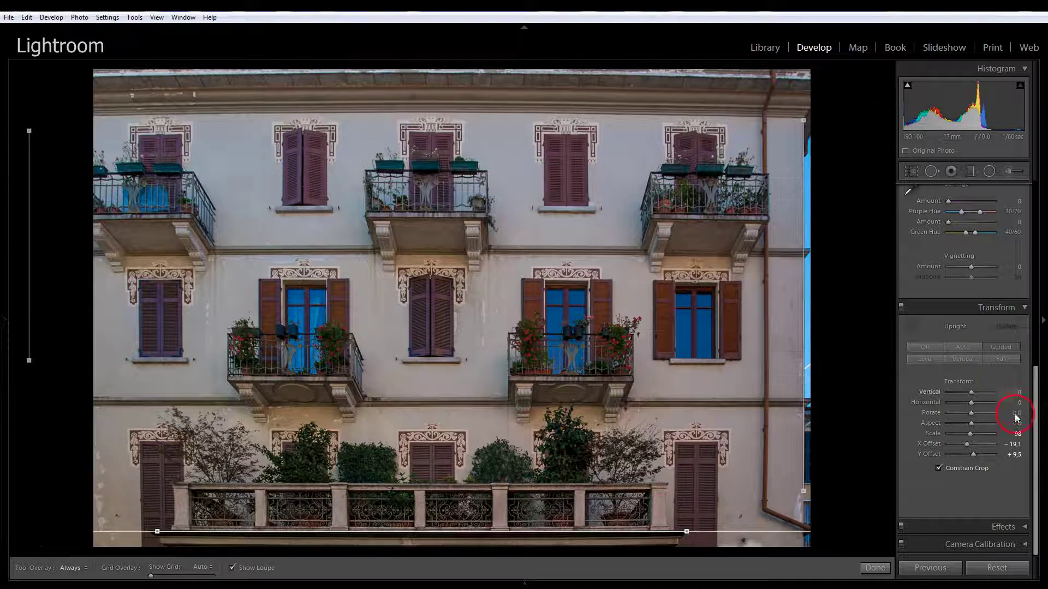
{"action": "left_click_drag", "start_coordinate": [970, 444], "coordinate": [967, 445]}
{"action": "left_click", "coordinate": [1011, 444]}
{"action": "type", "text": "-1"}
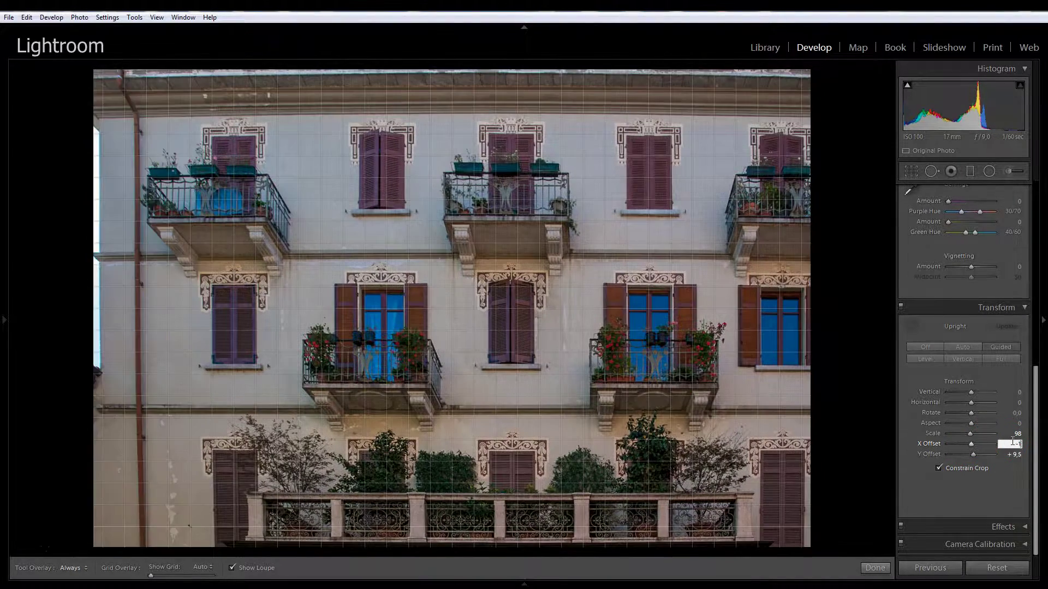
{"action": "type", "text": "5,5"}
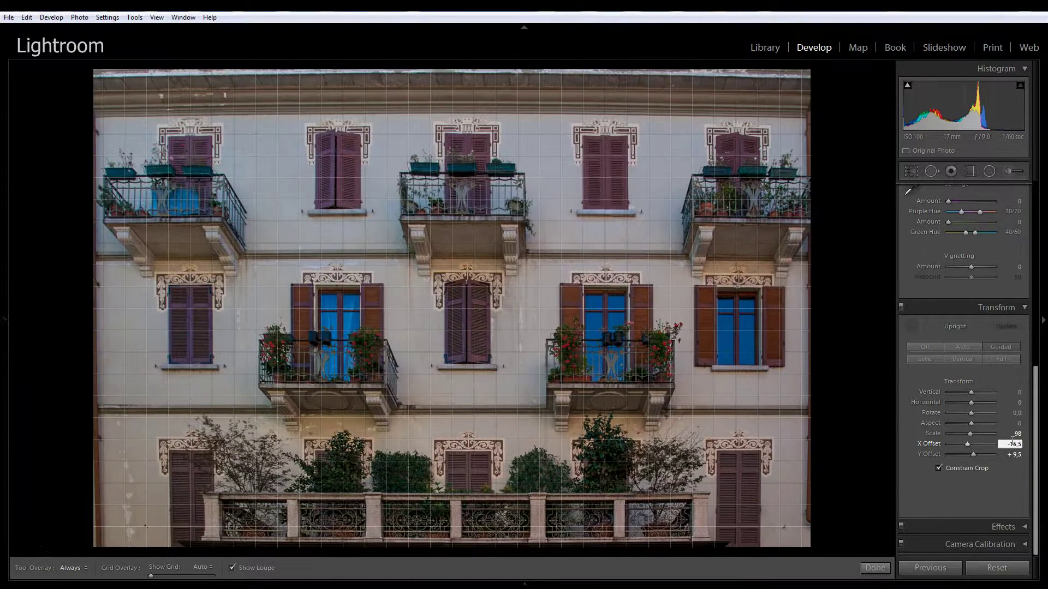
{"action": "left_click_drag", "start_coordinate": [1035, 418], "coordinate": [1036, 337]}
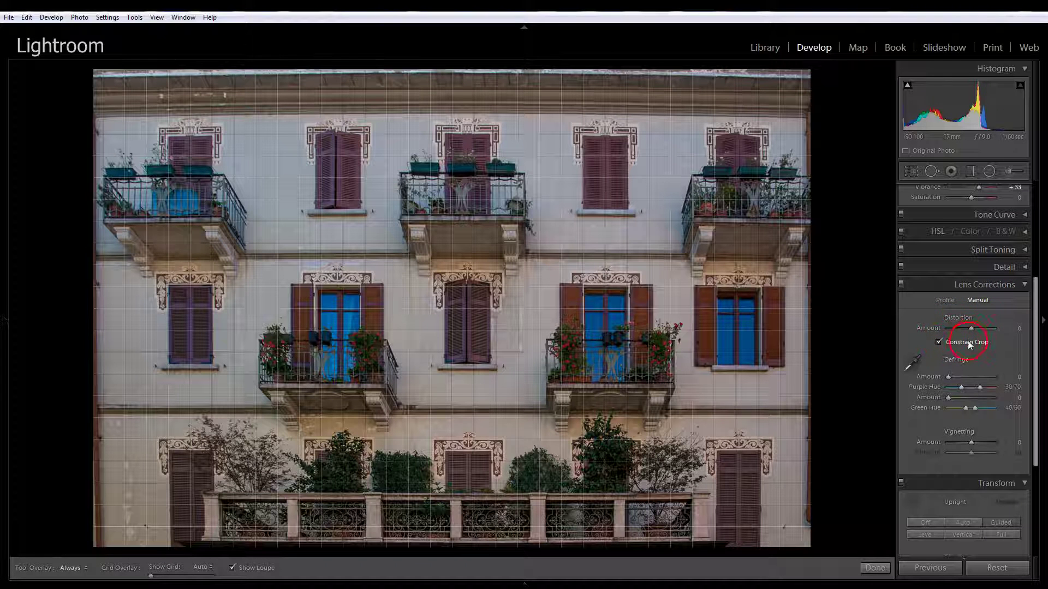
Step: Set Lens Corrections distortion Amount to +10, then adjust the crop over the facade
{"action": "left_click_drag", "start_coordinate": [971, 330], "coordinate": [974, 329]}
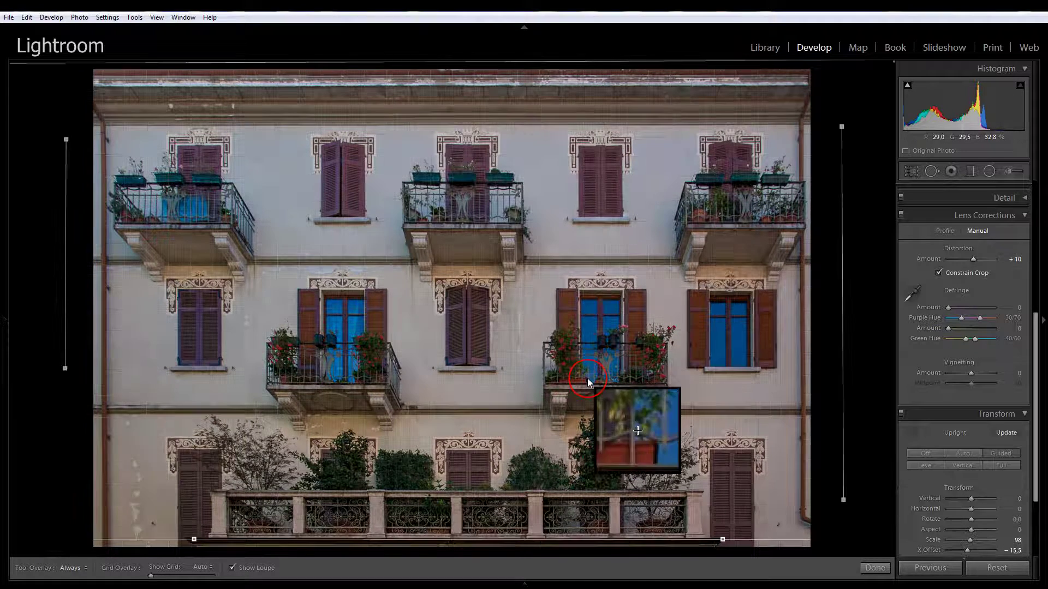
{"action": "left_click_drag", "start_coordinate": [788, 351], "coordinate": [830, 346]}
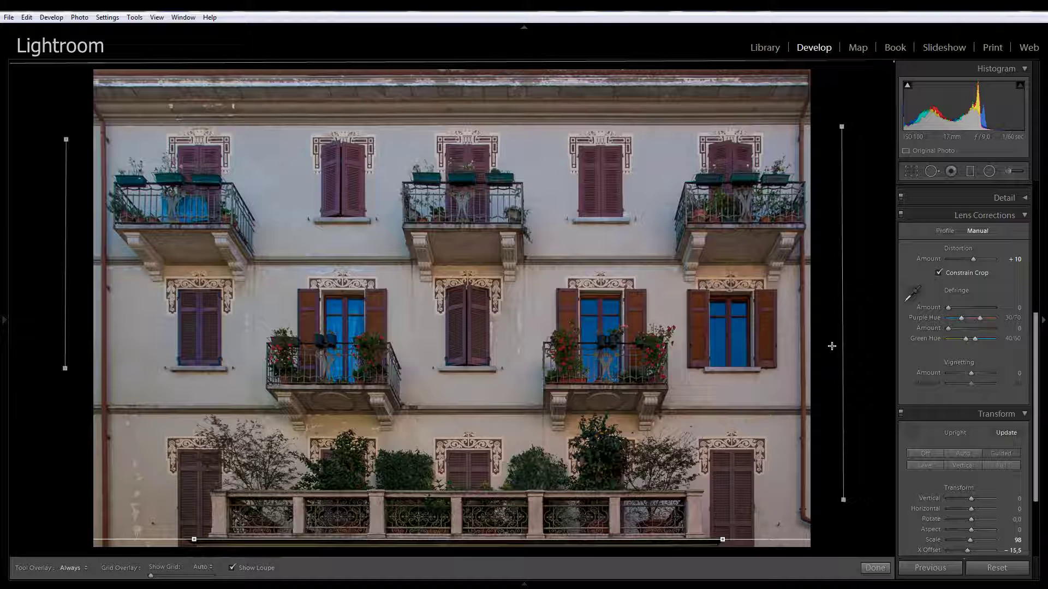
{"action": "mouse_move", "coordinate": [866, 397]}
{"action": "left_mouse_down"}
{"action": "mouse_move", "coordinate": [640, 389]}
{"action": "mouse_move", "coordinate": [755, 254]}
{"action": "left_mouse_up"}
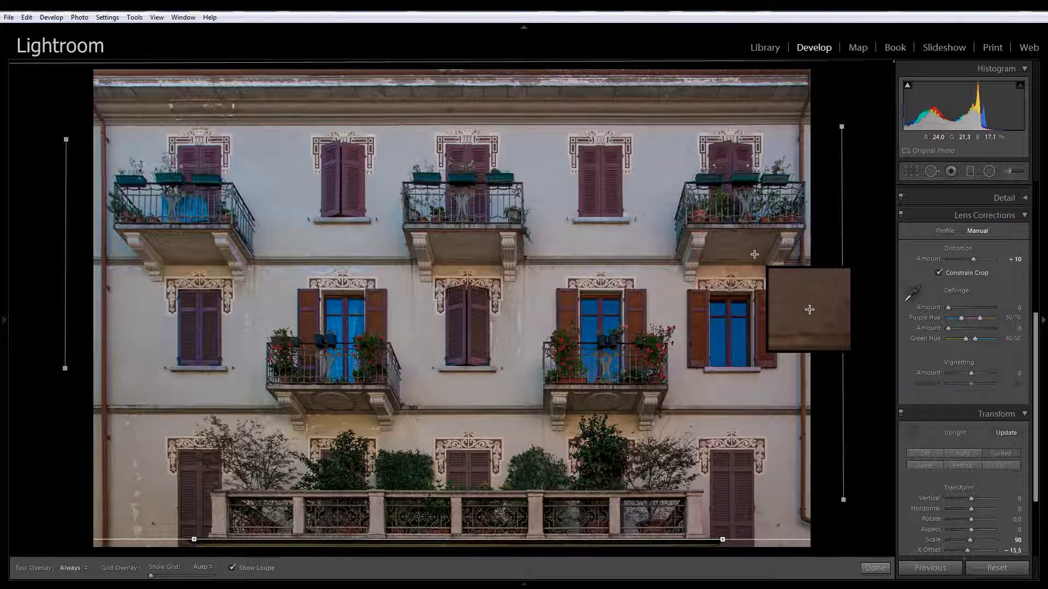
{"action": "left_click_drag", "start_coordinate": [531, 304], "coordinate": [508, 319]}
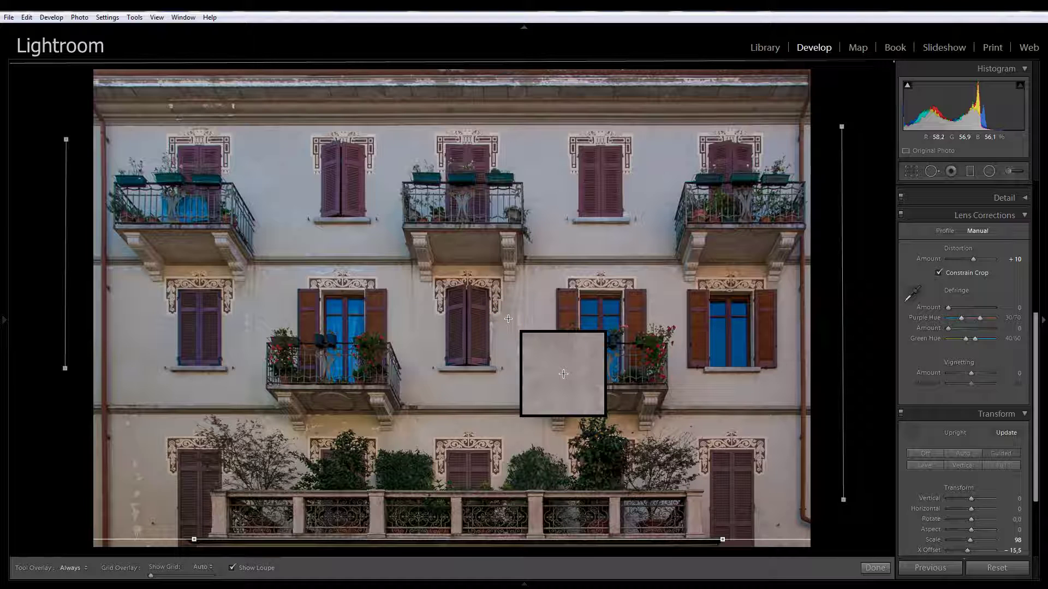
{"action": "left_click", "coordinate": [838, 323]}
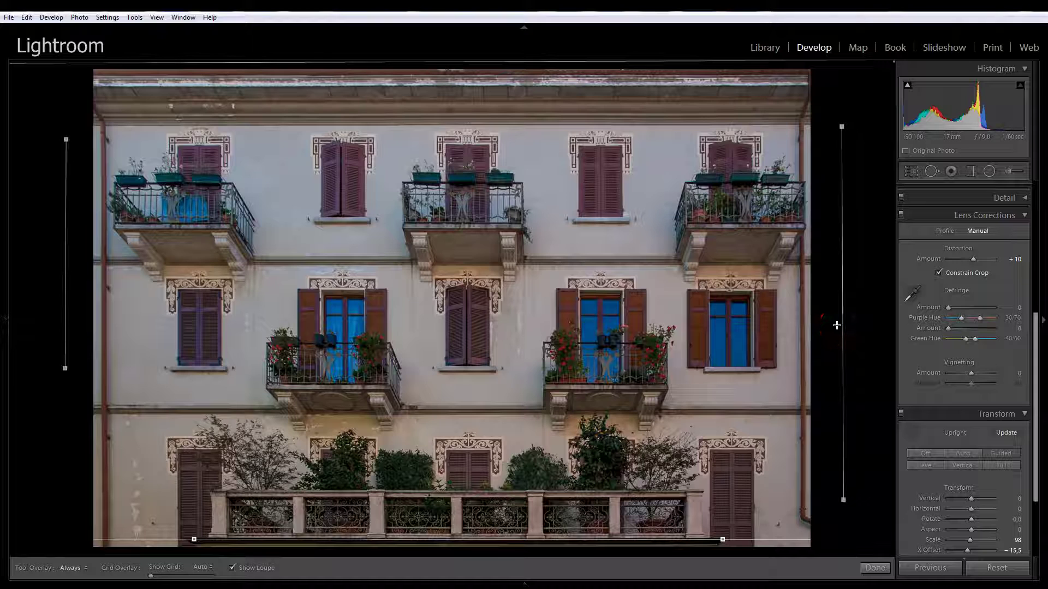